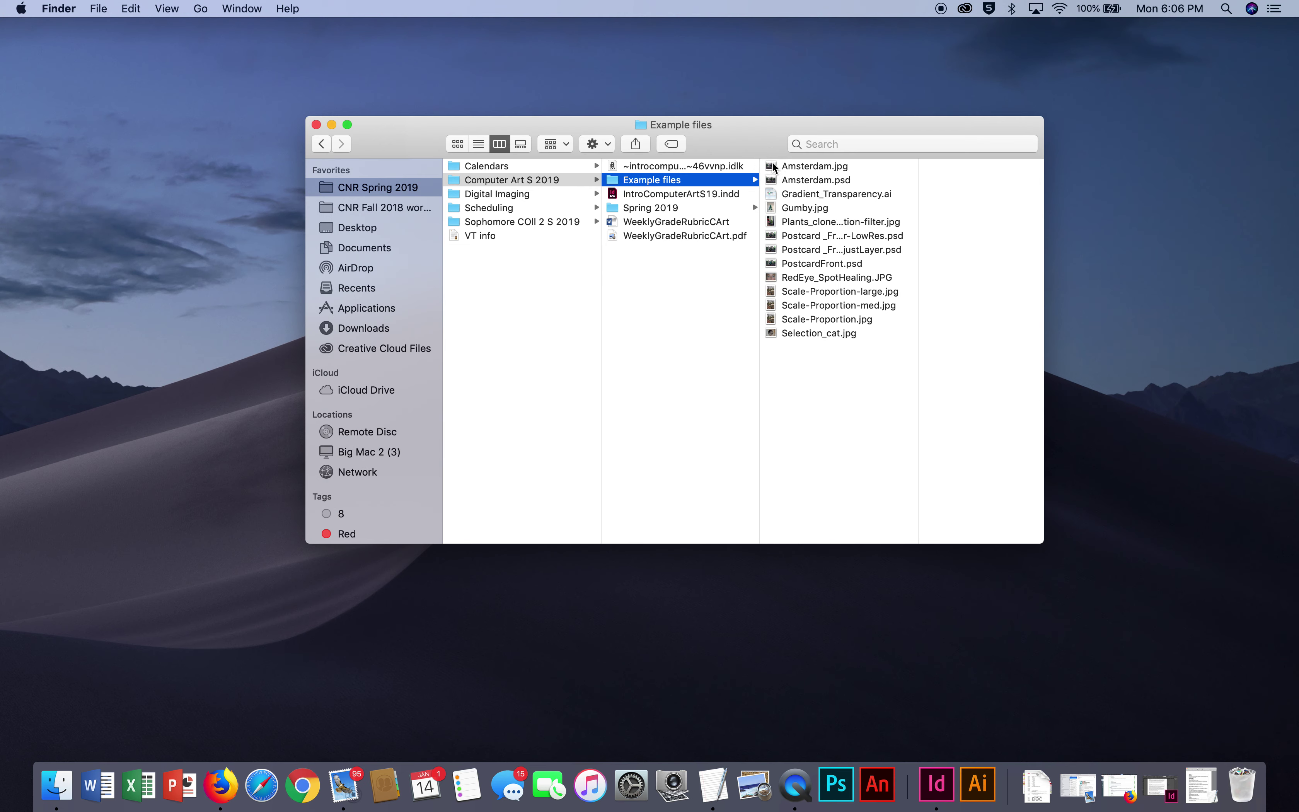
Open Amsterdam.jpg from the Example files folder in Adobe Photoshop CC 2019.
left_click_drag(771, 166, 840, 791)
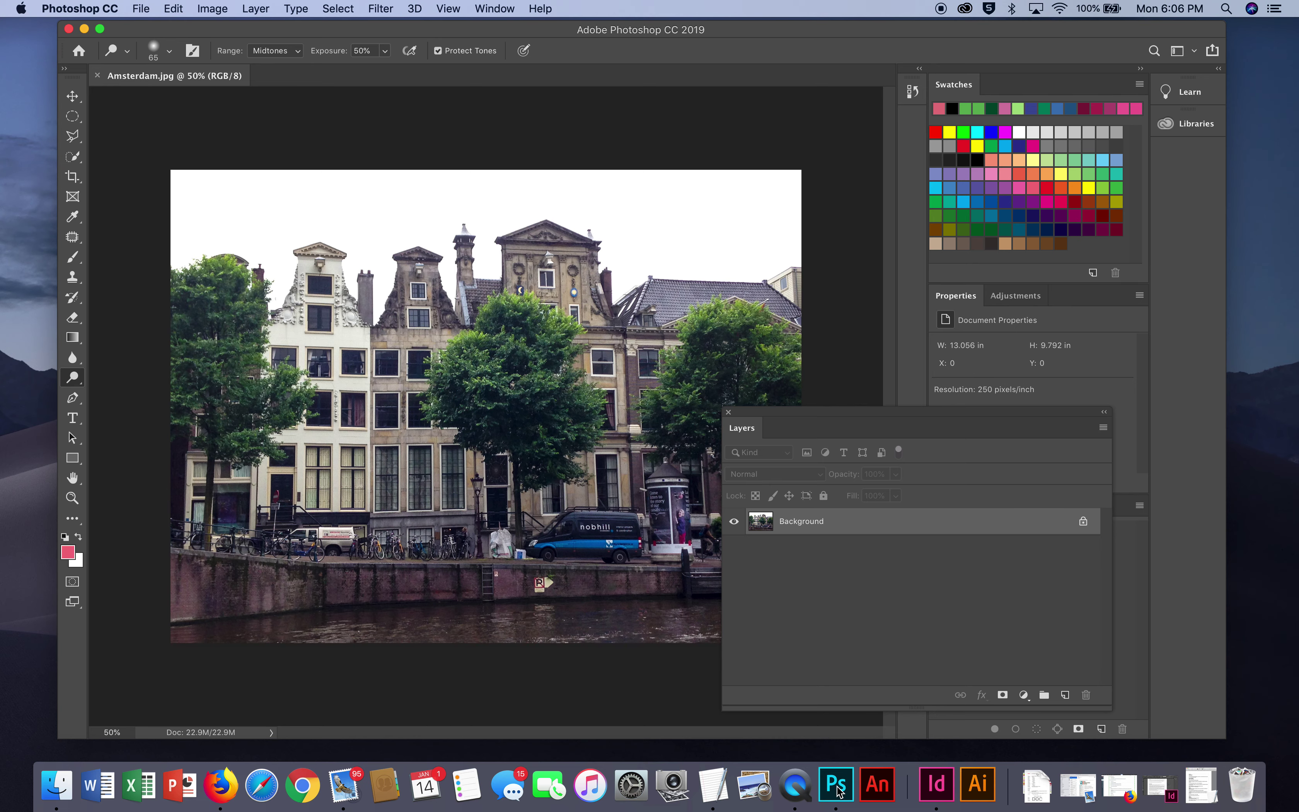
left_click(63, 788)
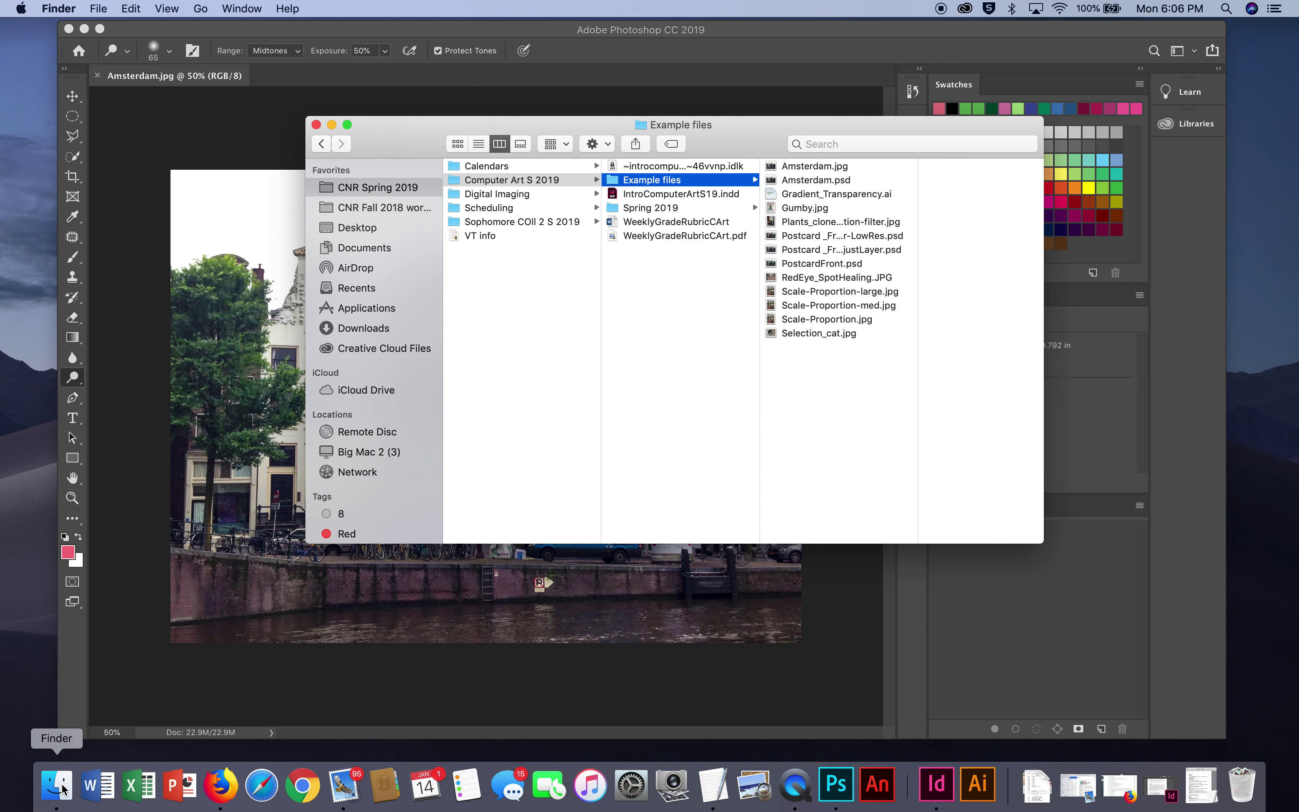
right_click(805, 172)
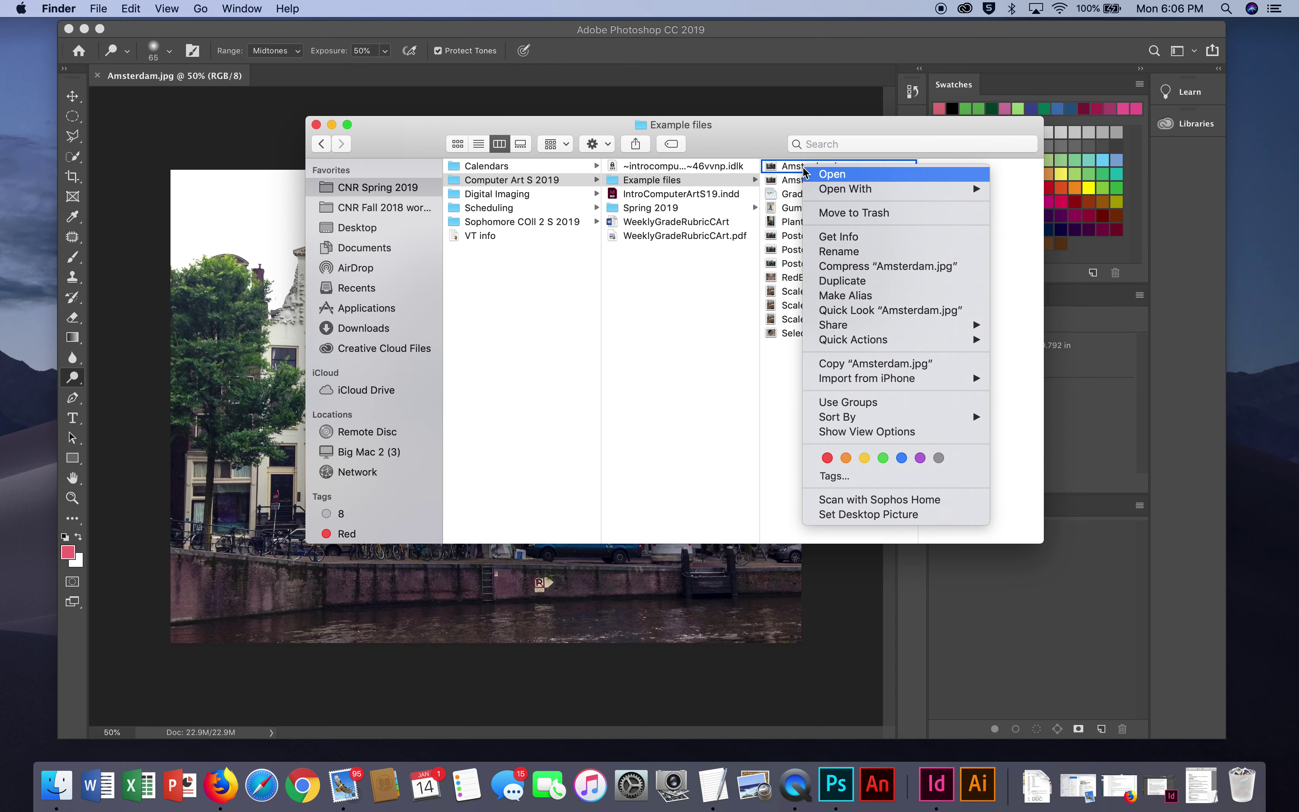
mouse_move(814, 191)
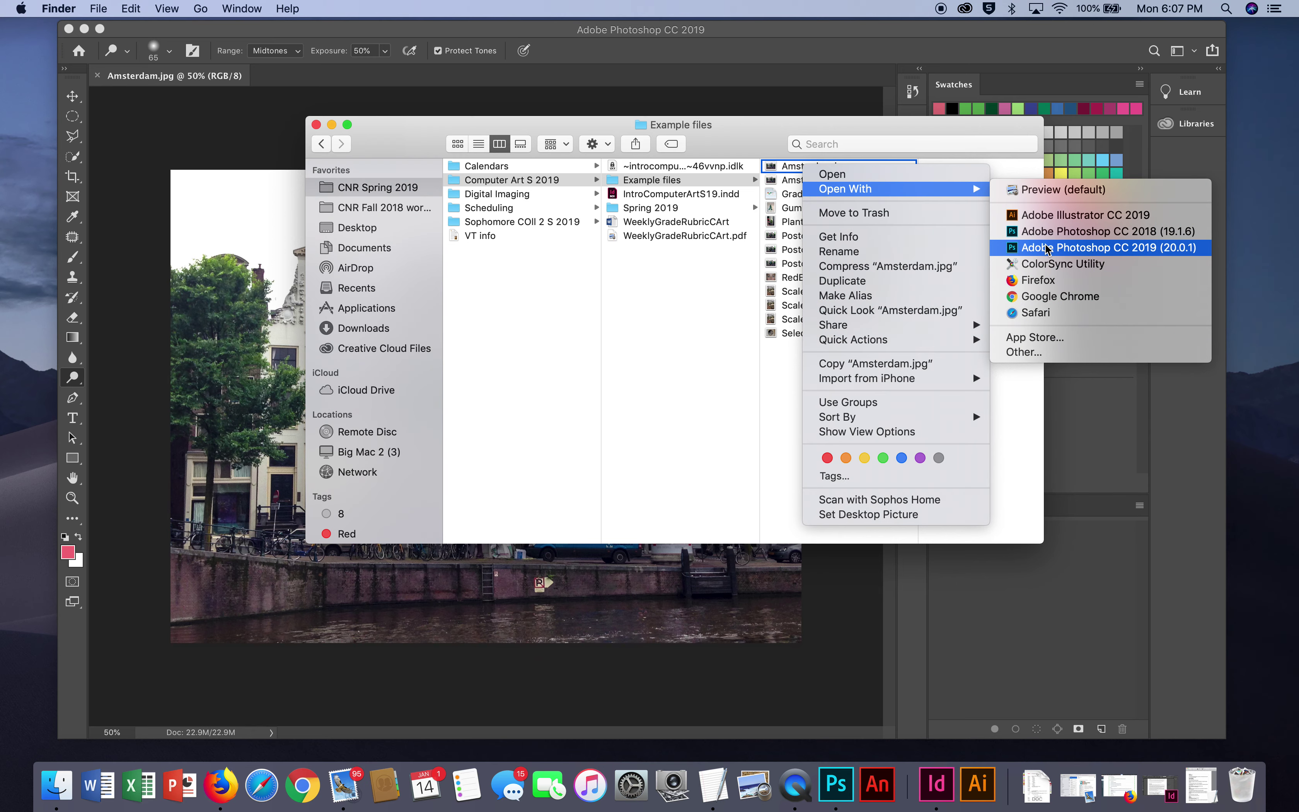
left_click(1047, 248)
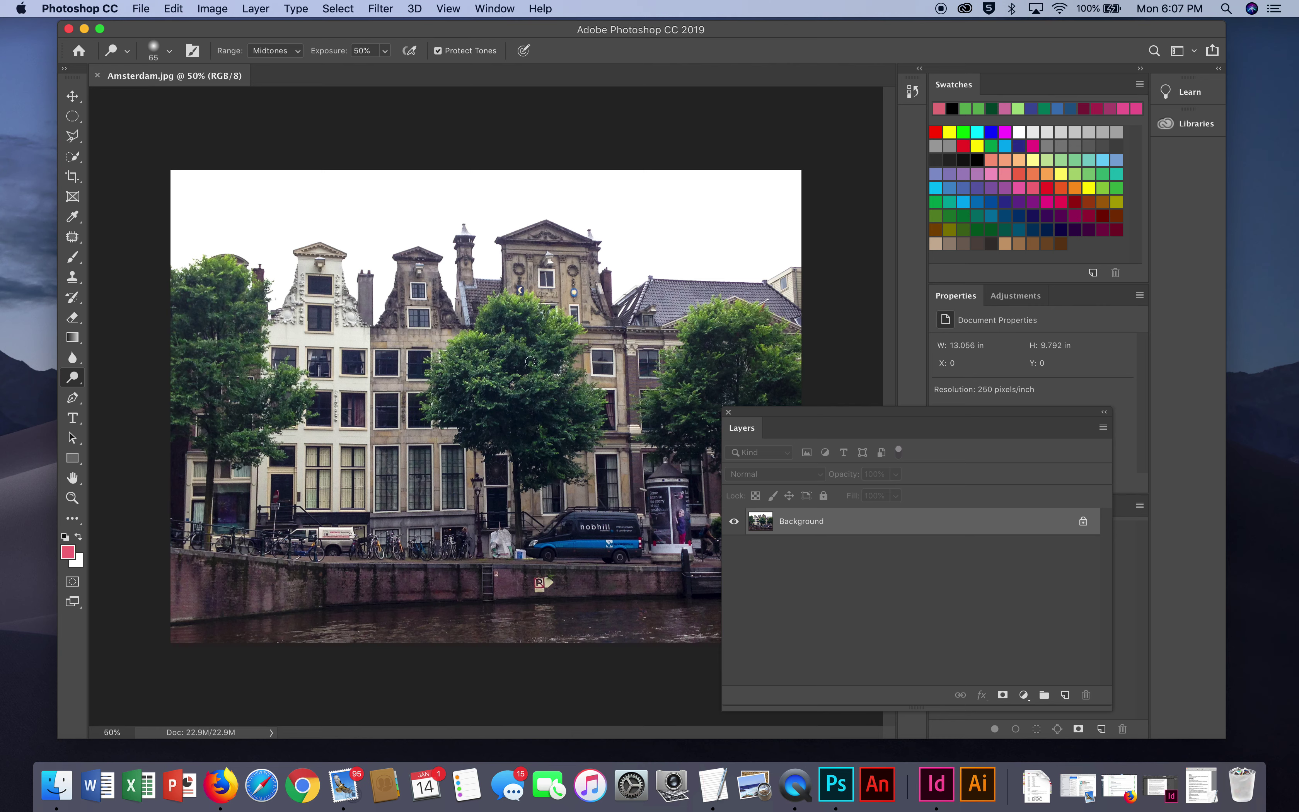
Open Gumby.jpg from the Example files folder, and switch to the Amsterdam document and back to Gumby.
left_click(142, 9)
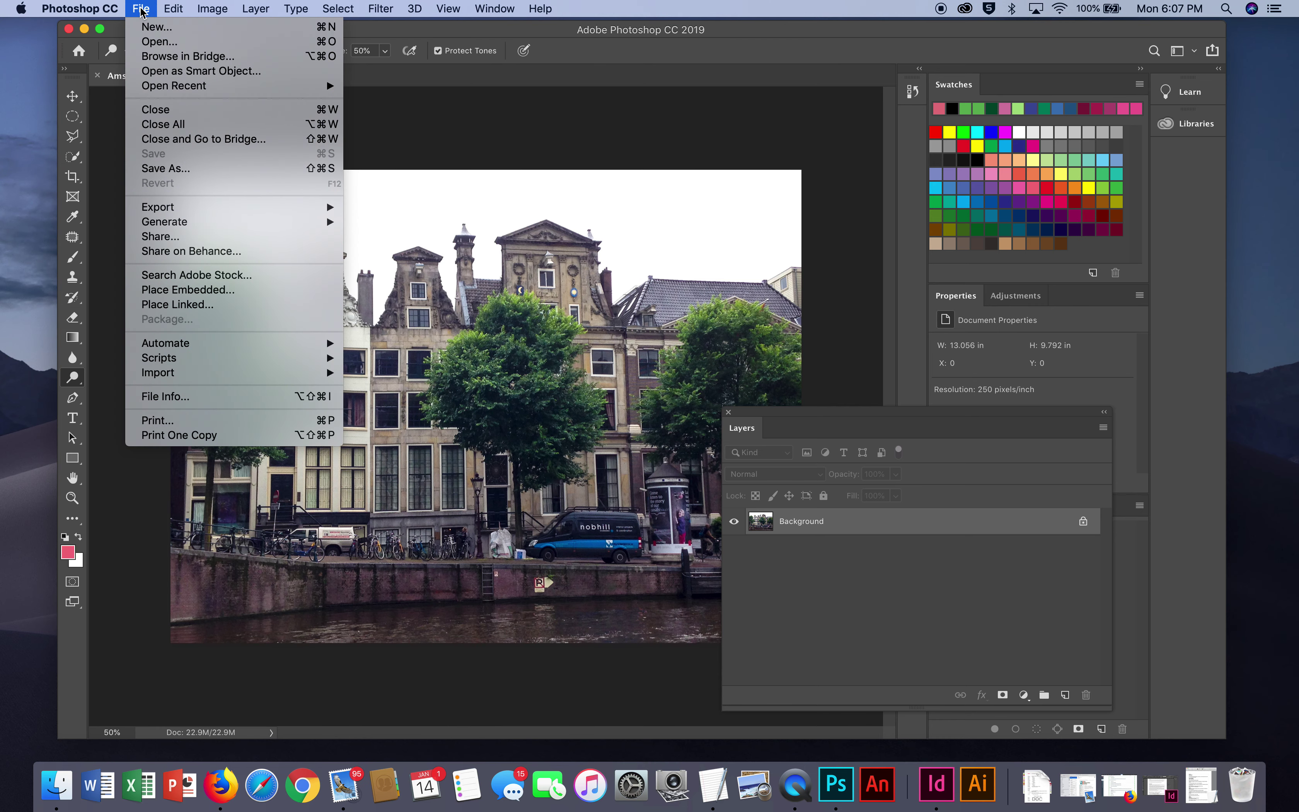
left_click(148, 42)
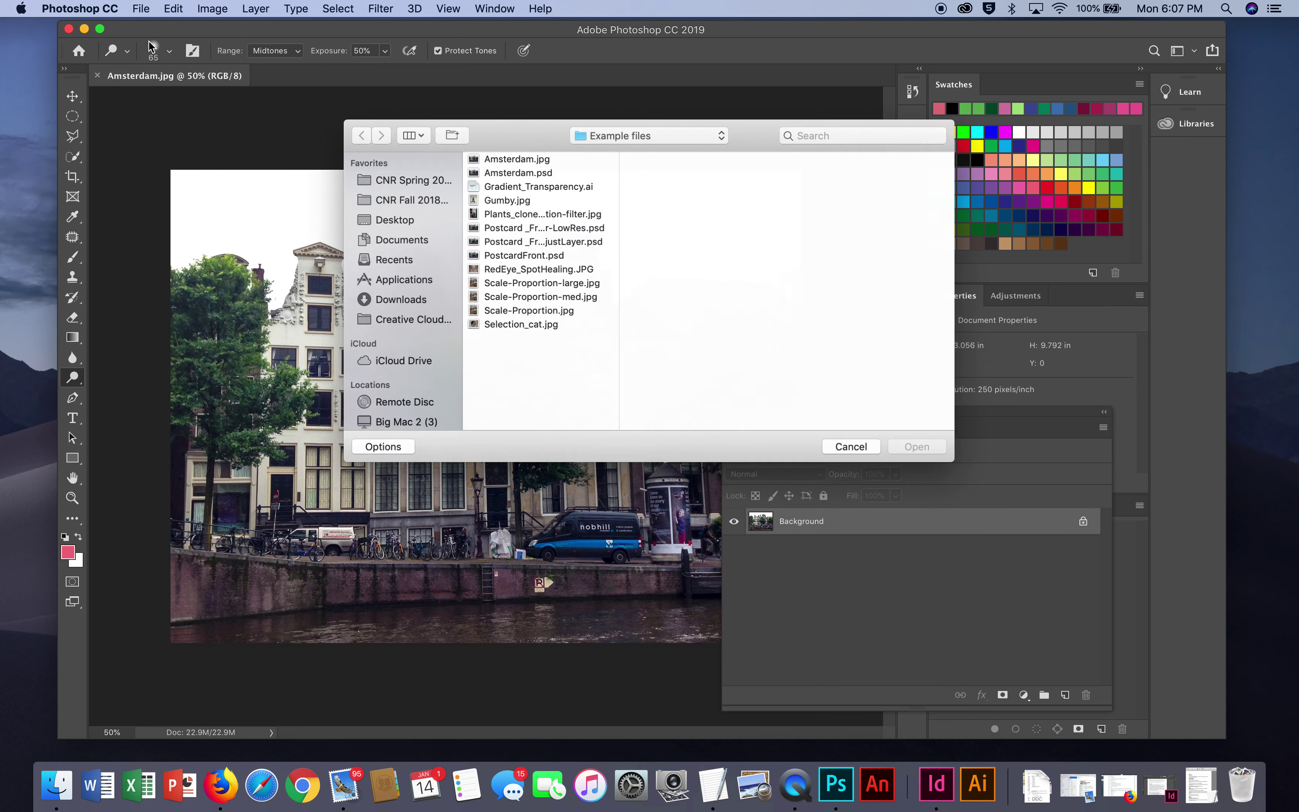
left_click(513, 198)
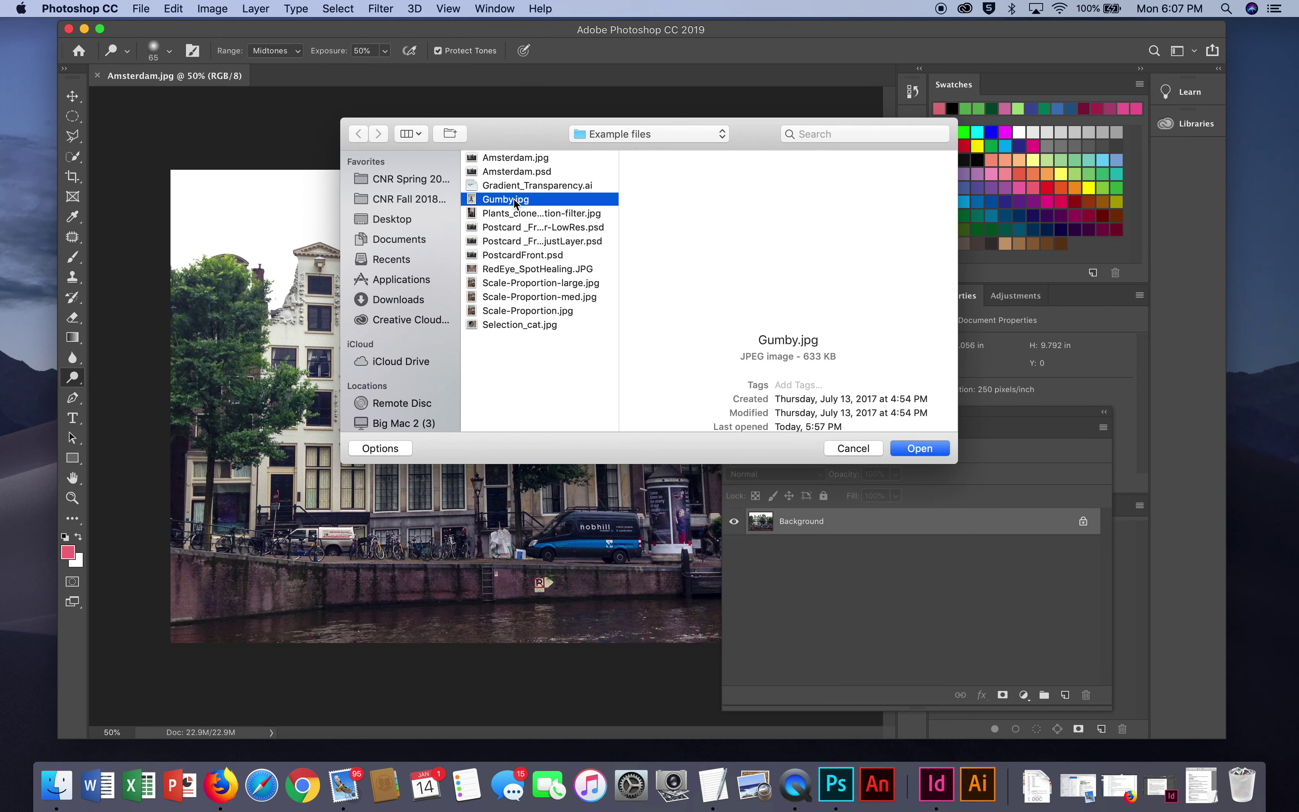
left_click(918, 456)
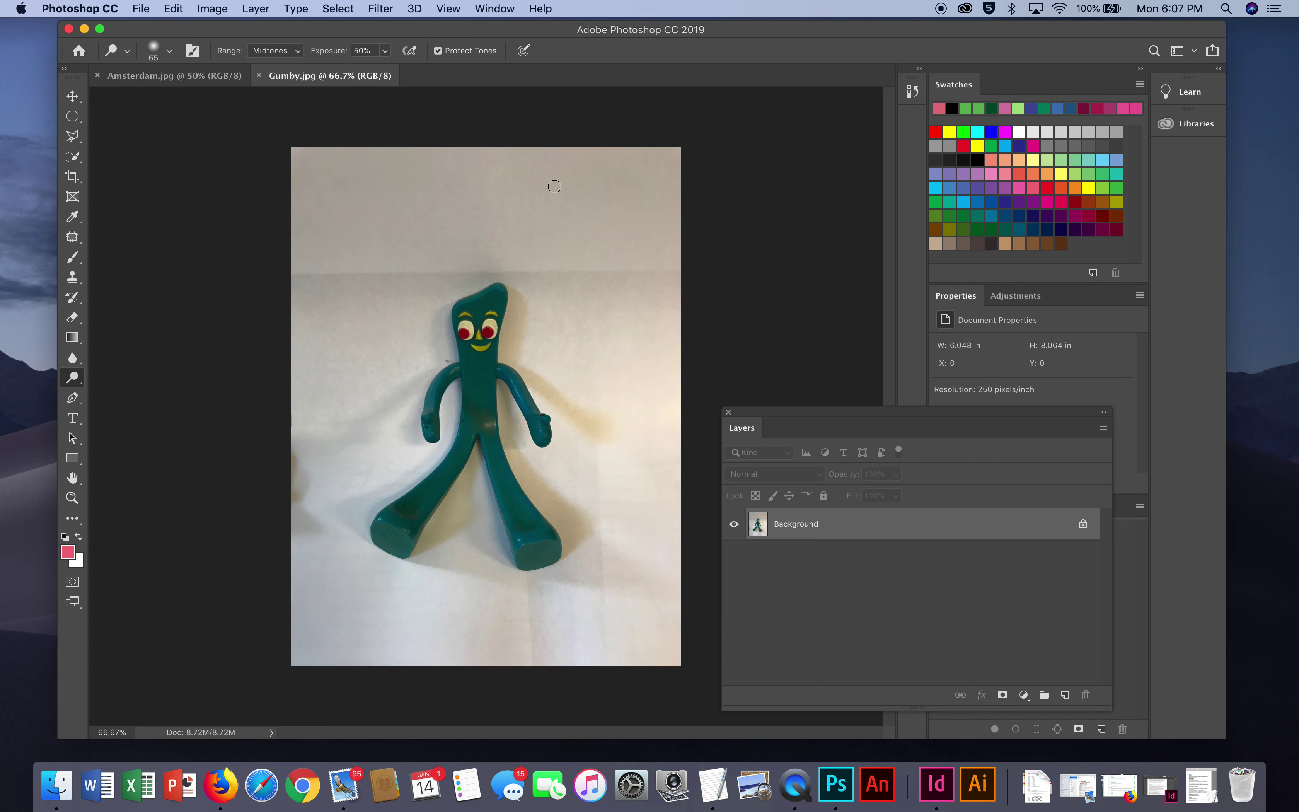
left_click(219, 77)
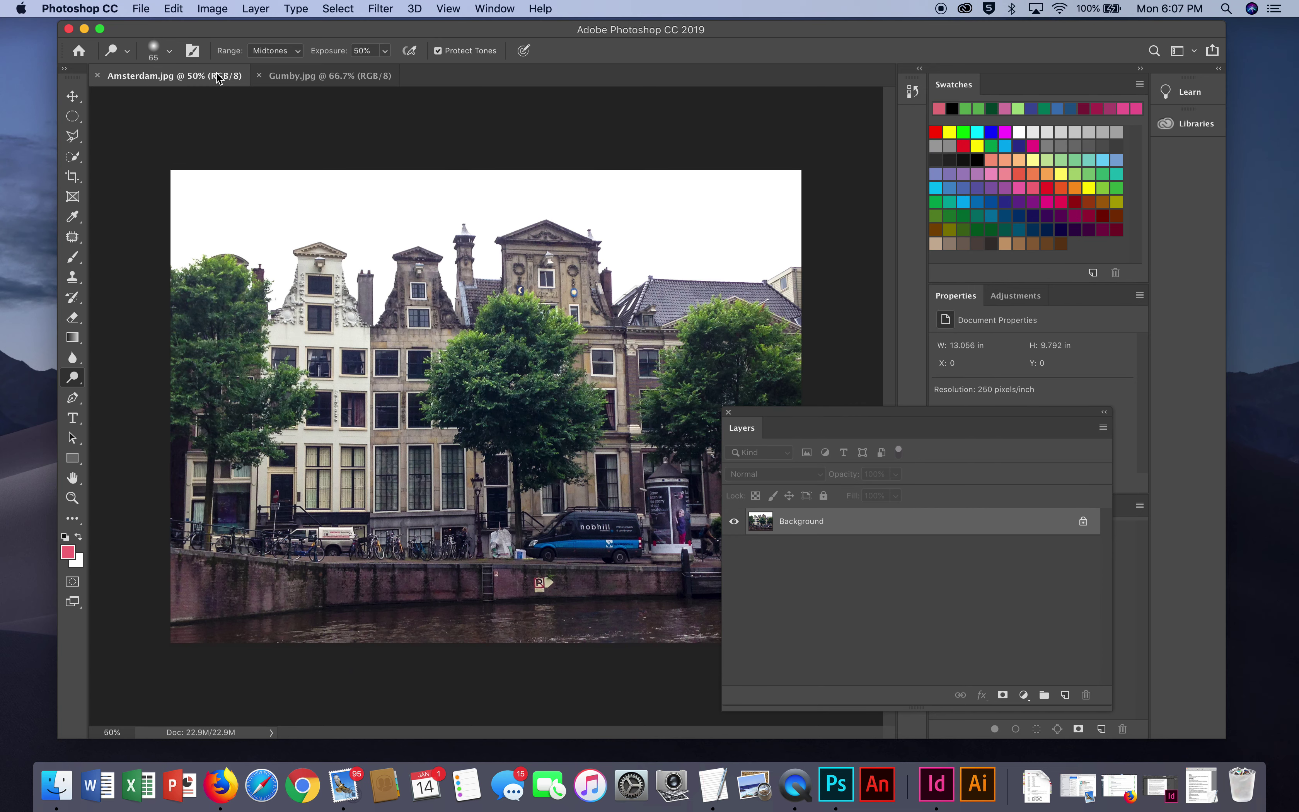
left_click(298, 77)
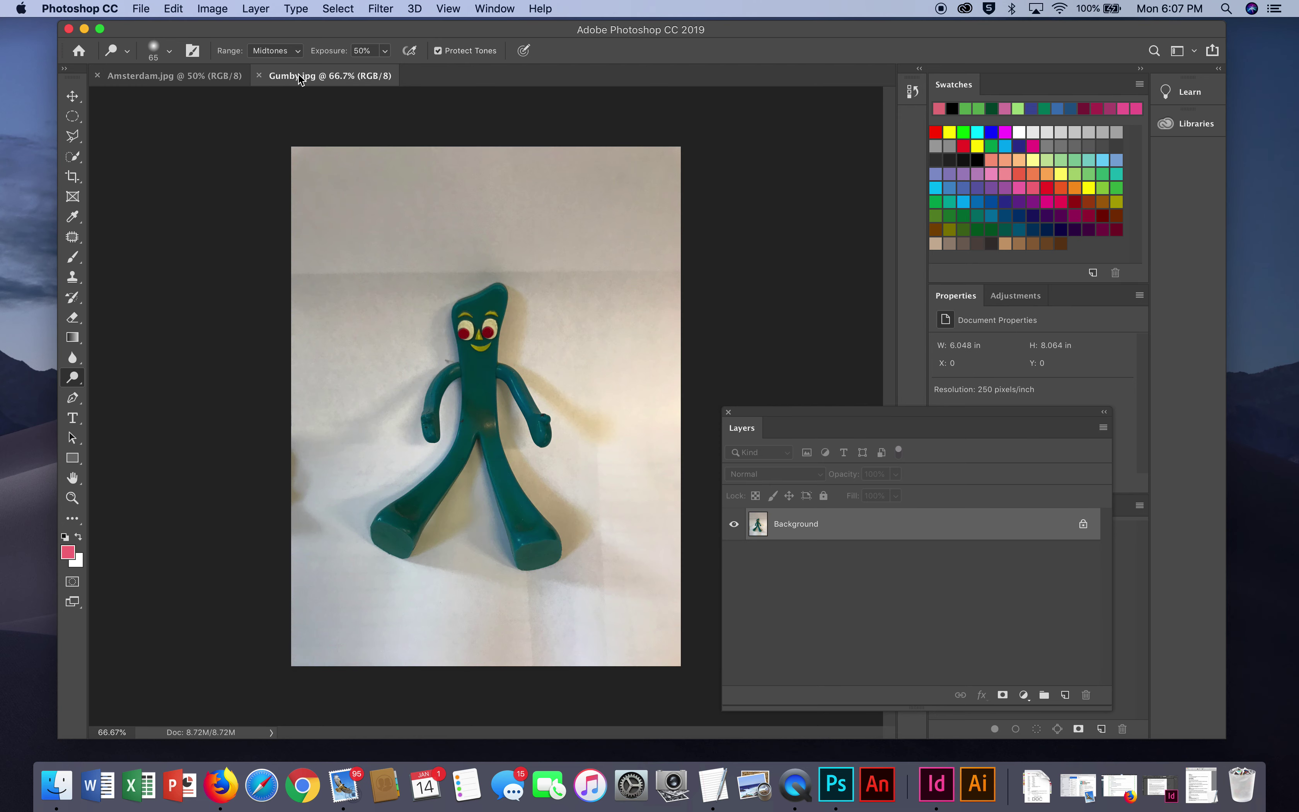
left_click(149, 11)
left_click(144, 9)
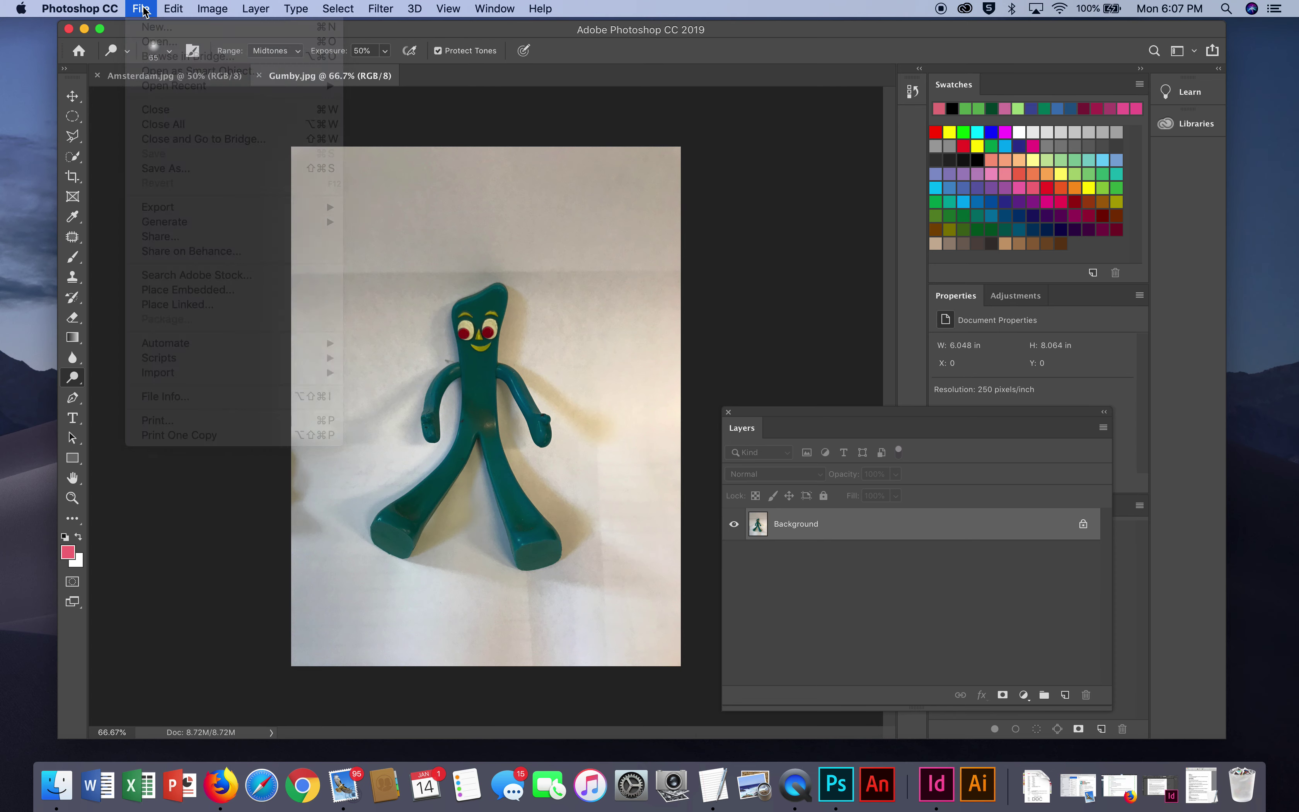
left_click(145, 9)
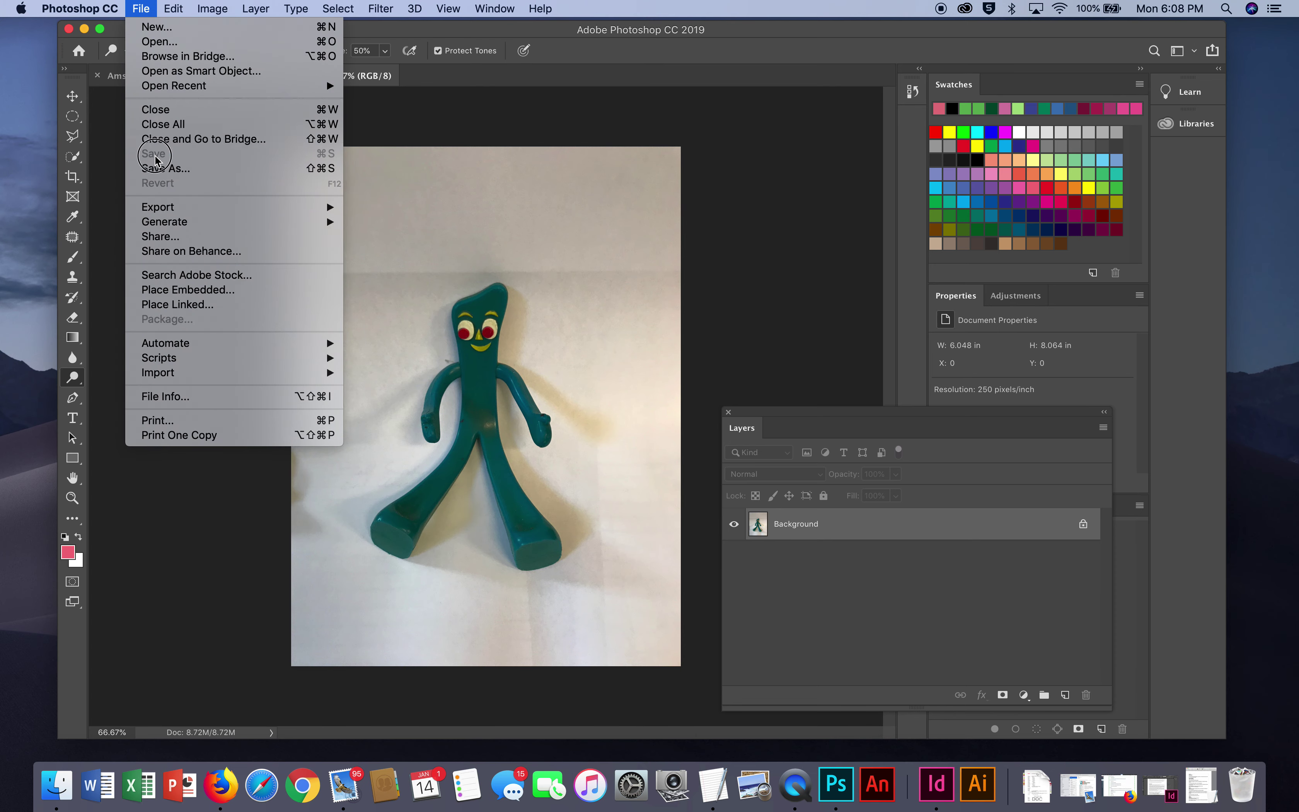
left_click(140, 8)
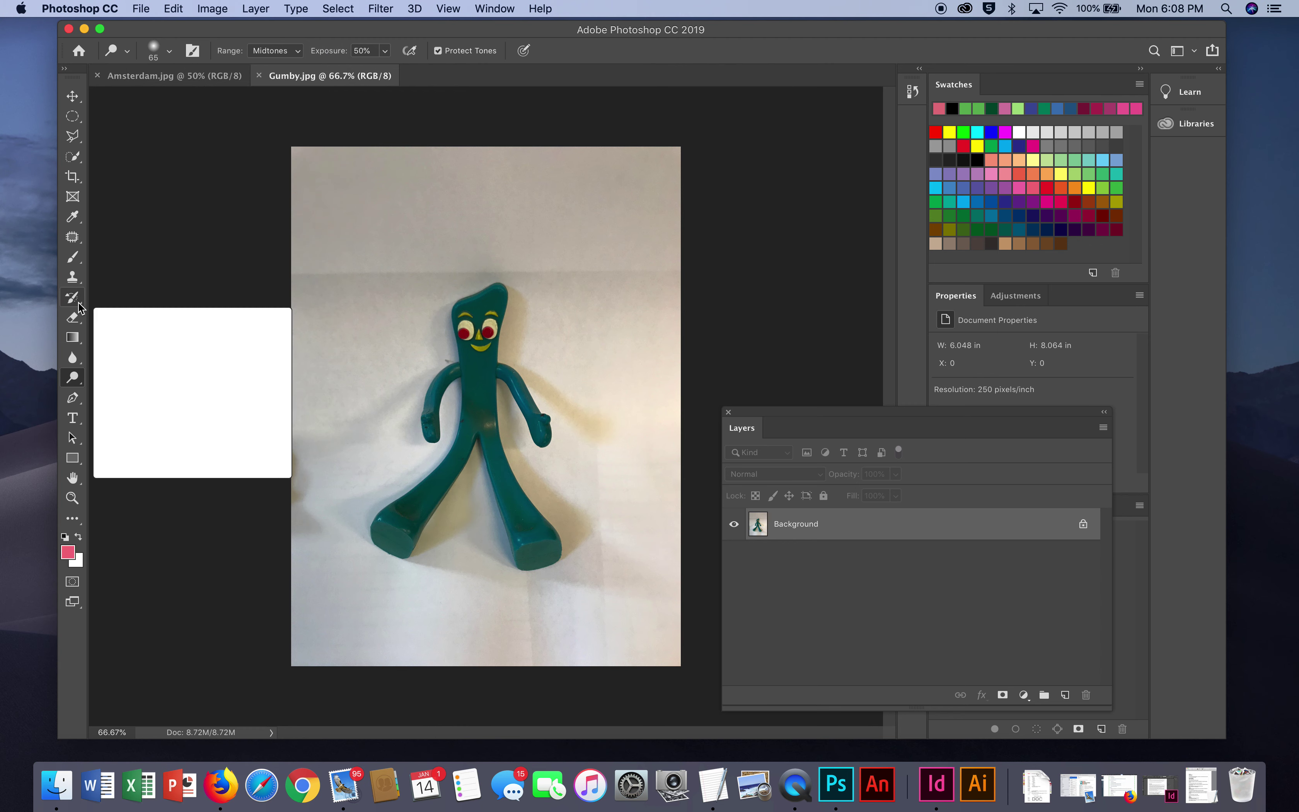
Paint a pink looping oval with the Brush tool on the blank backdrop to the upper left of Gumby's head.
left_click(72, 258)
mouse_move(409, 232)
left_mouse_down()
mouse_move(428, 237)
mouse_move(384, 267)
left_mouse_up()
Begin saving the edited image as a separate file and change its name to Gumby2.
left_click(139, 7)
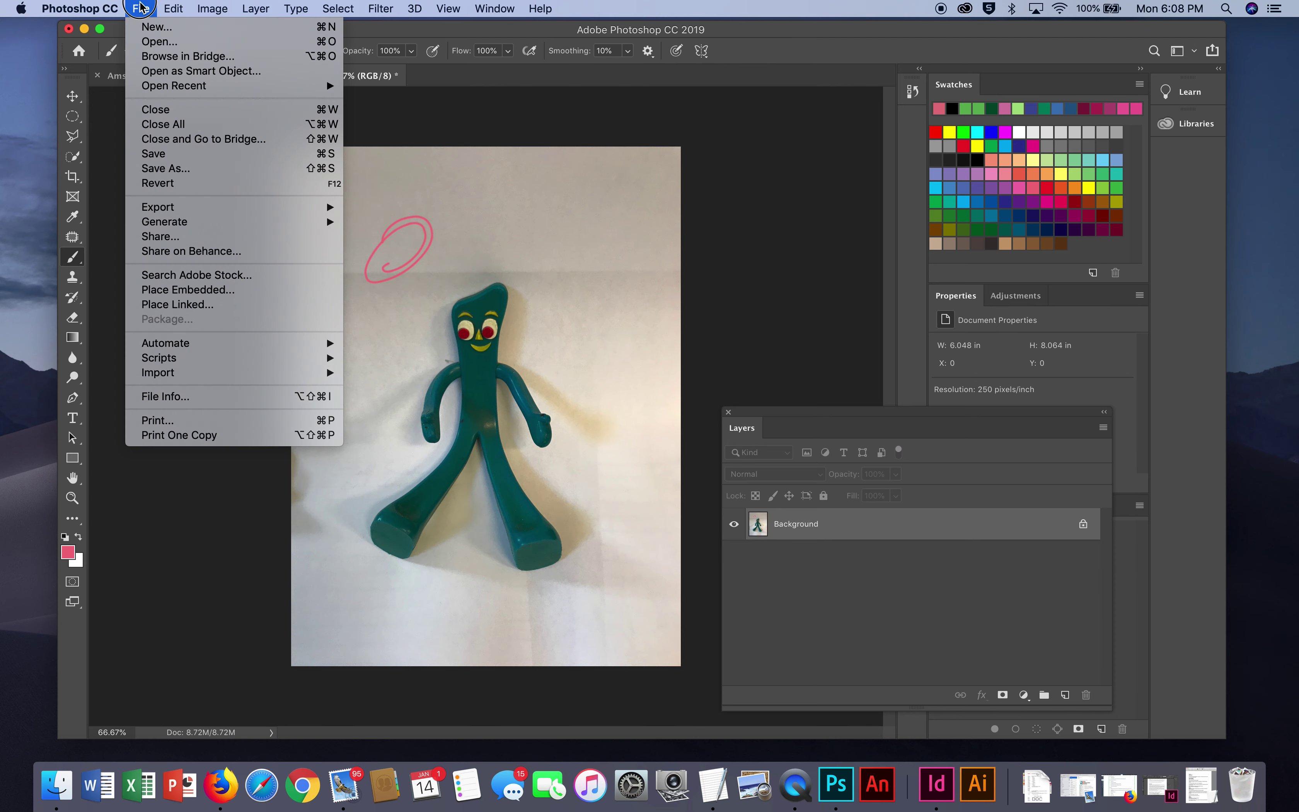
left_click(159, 153)
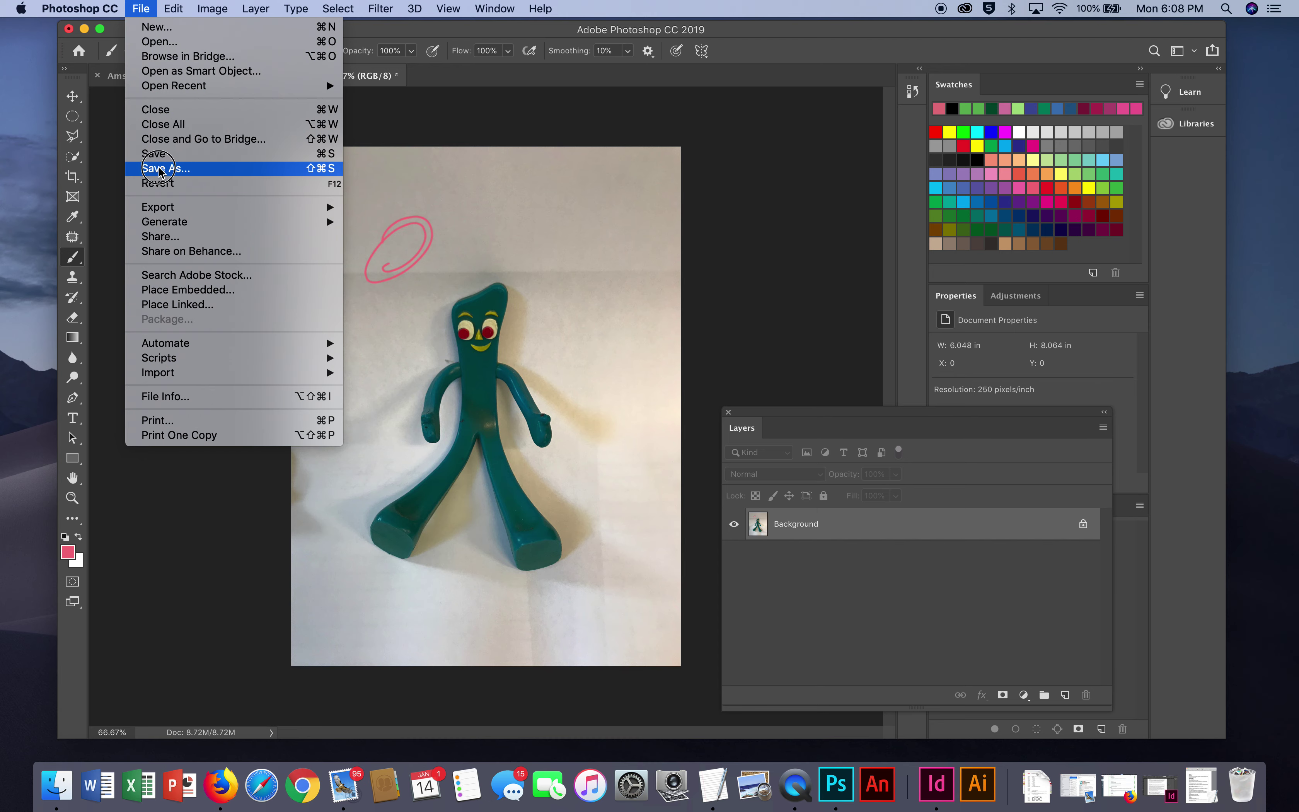
left_click(159, 170)
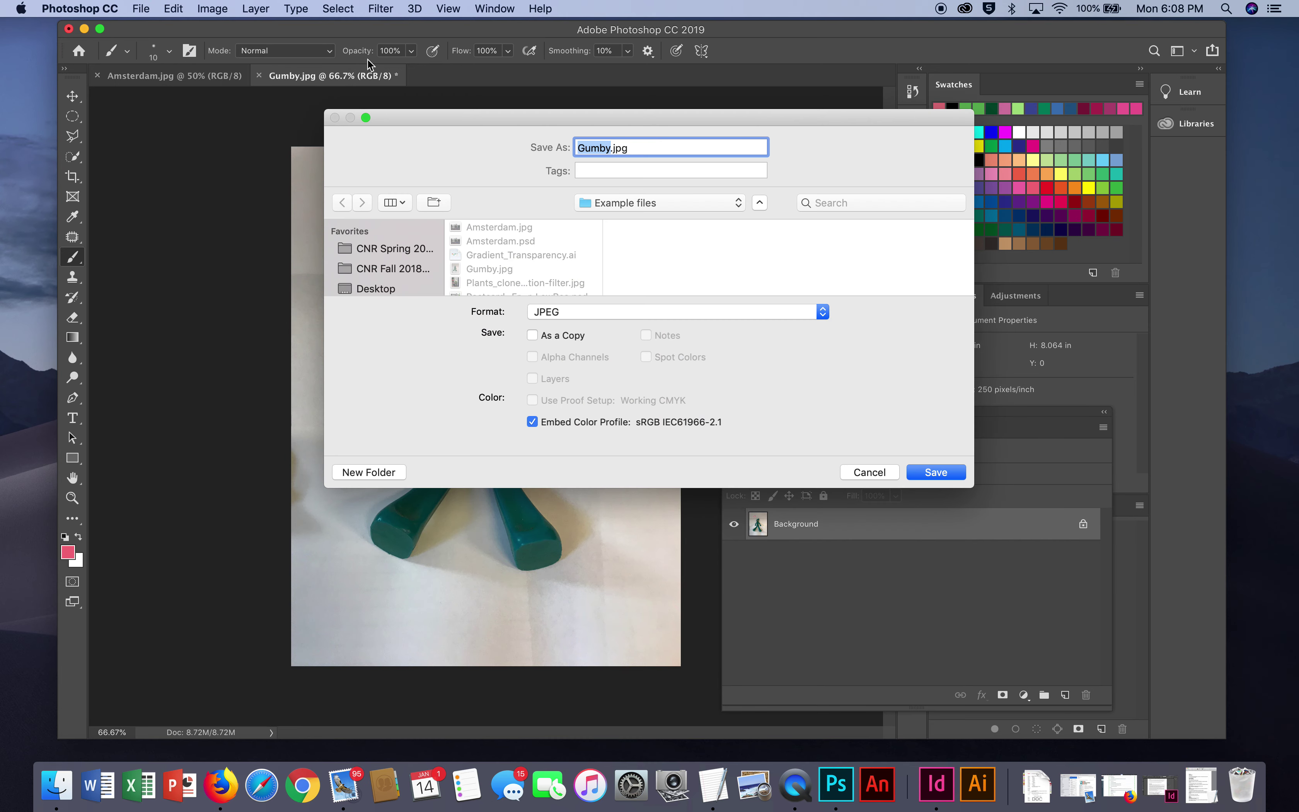
left_click(608, 149)
type("2")
Try PNG as the save format for Gumby2 and return it to JPEG.
left_click(663, 312)
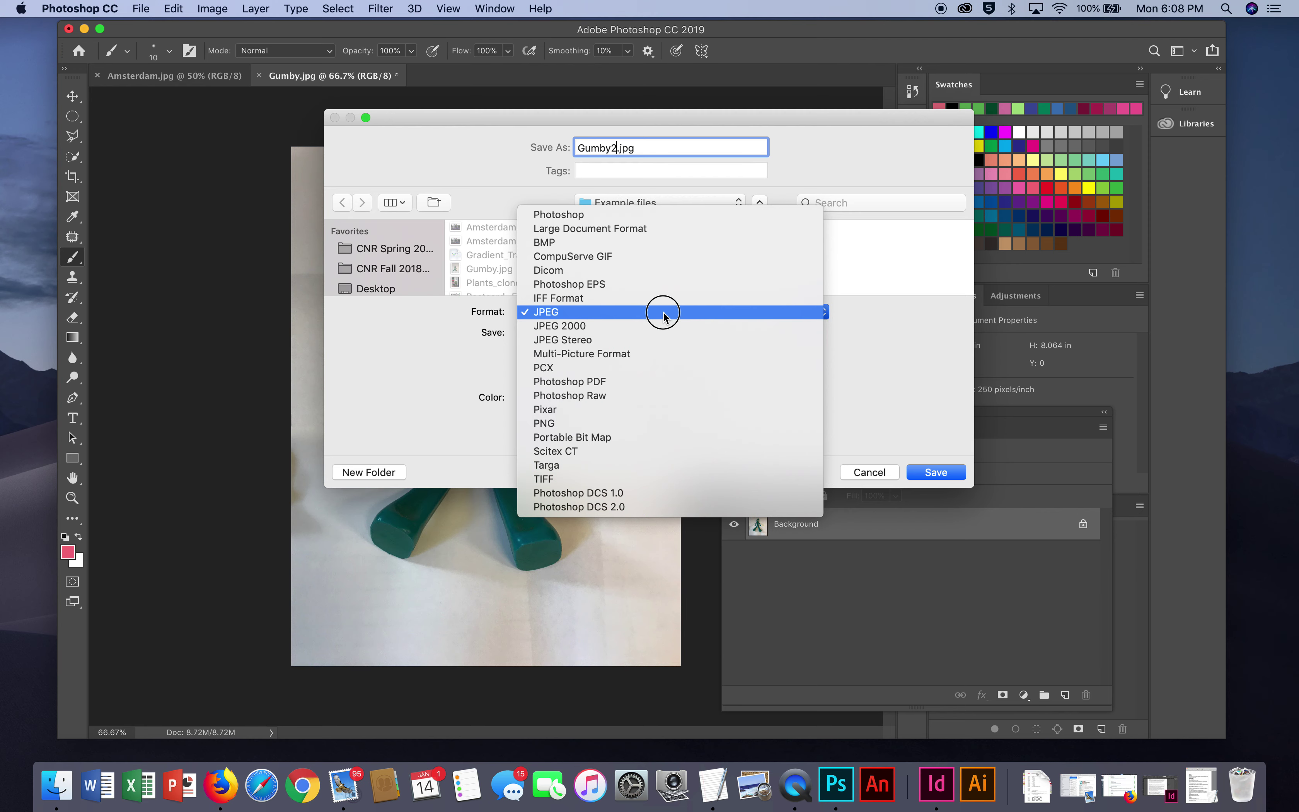
left_click(655, 425)
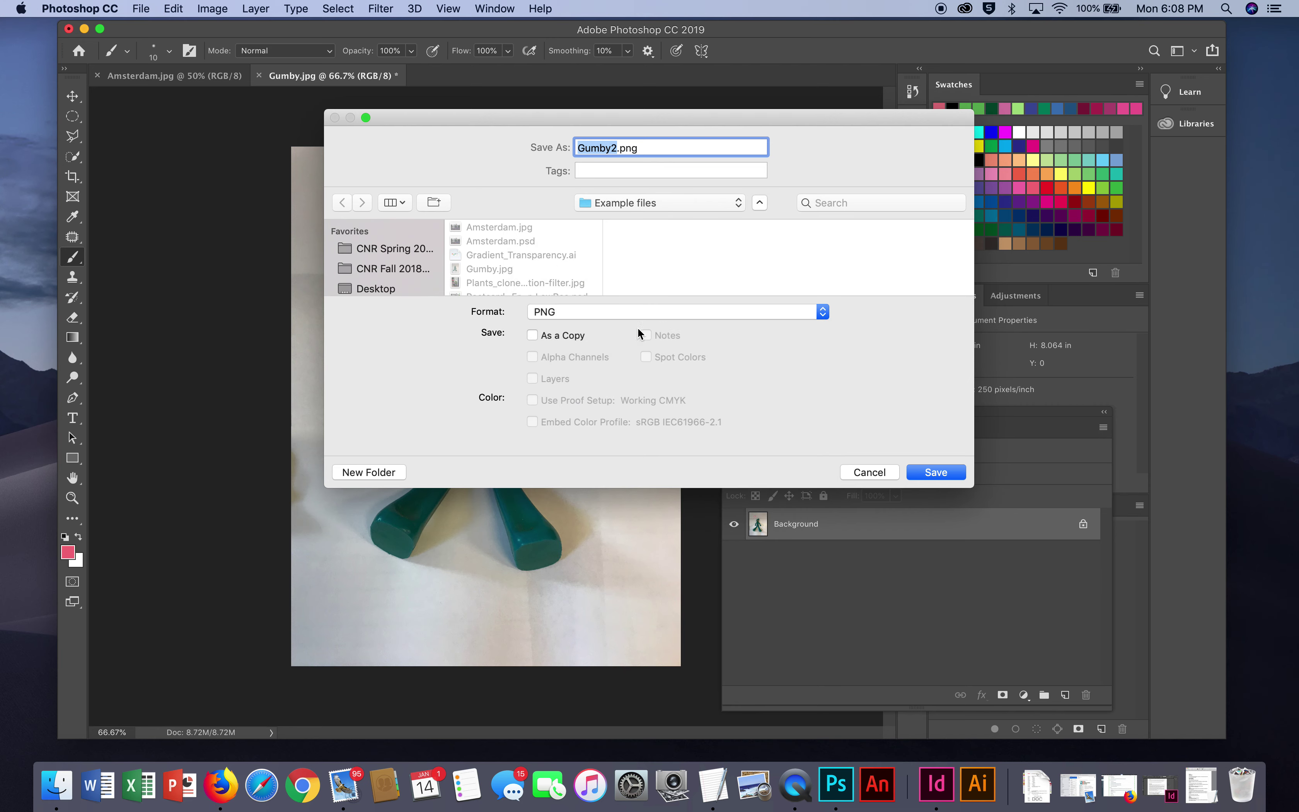
left_click(634, 312)
left_click(622, 202)
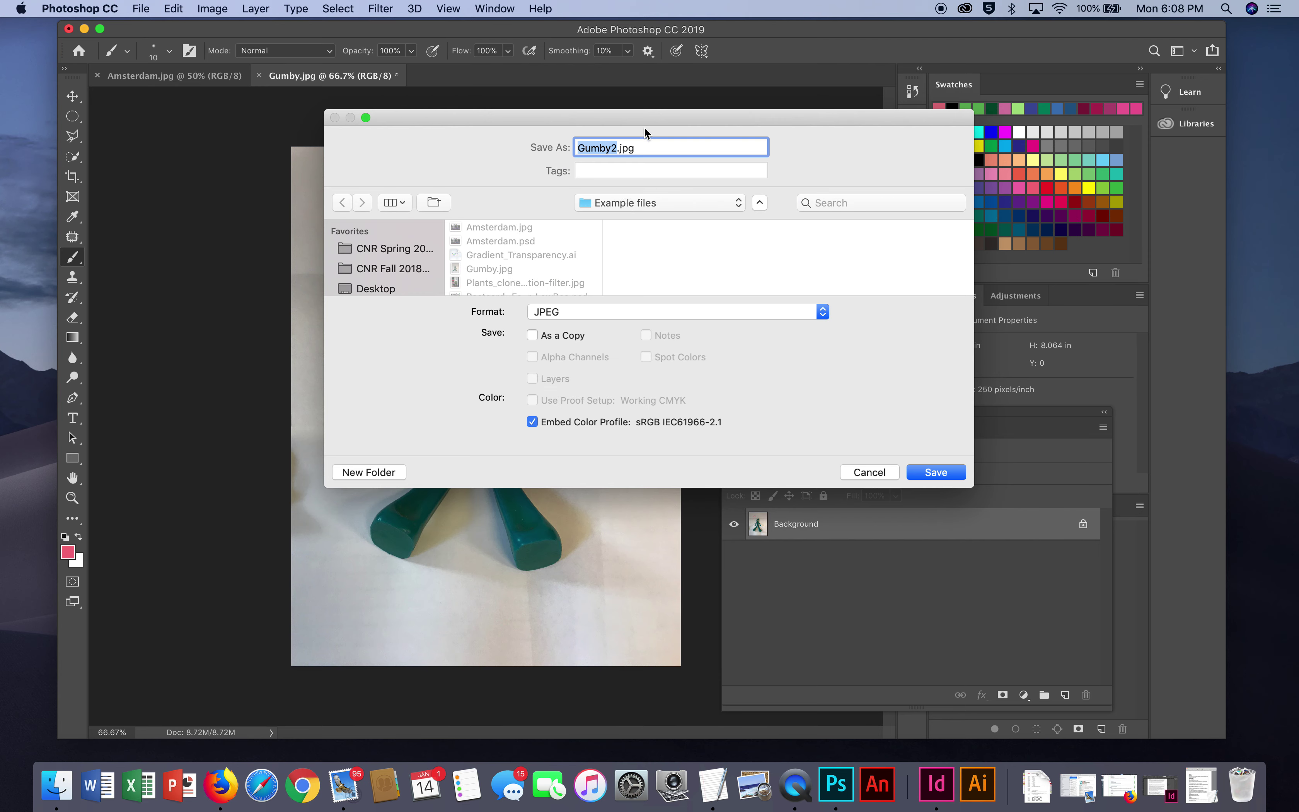
left_click(636, 152)
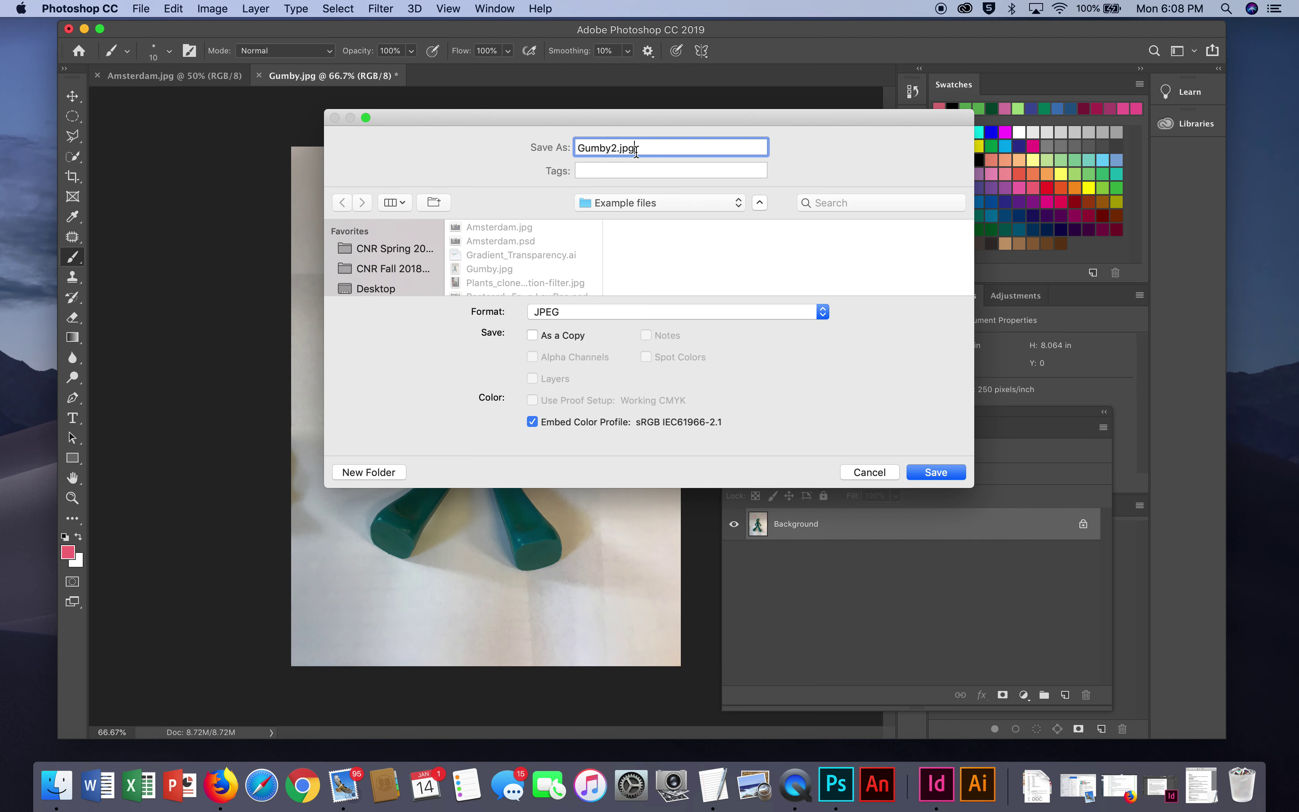
left_click(604, 317)
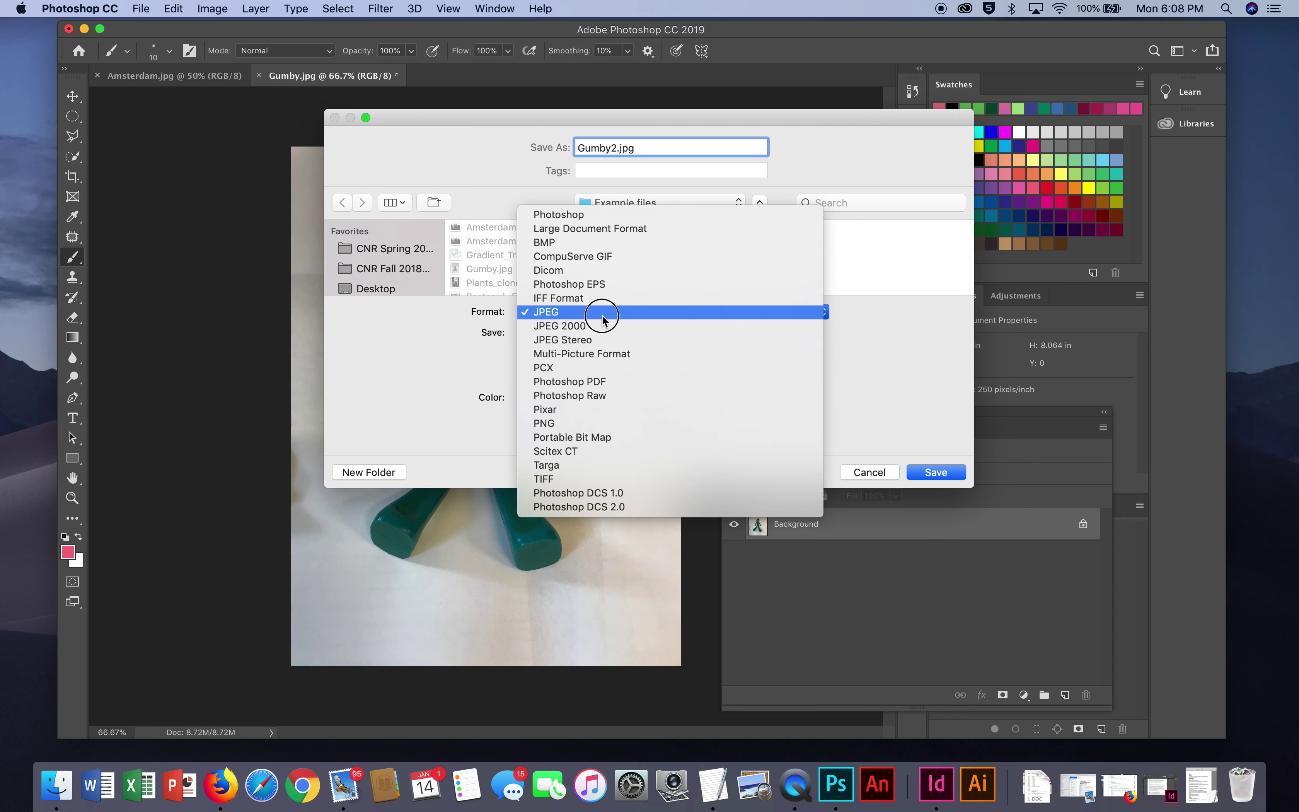
left_click(585, 314)
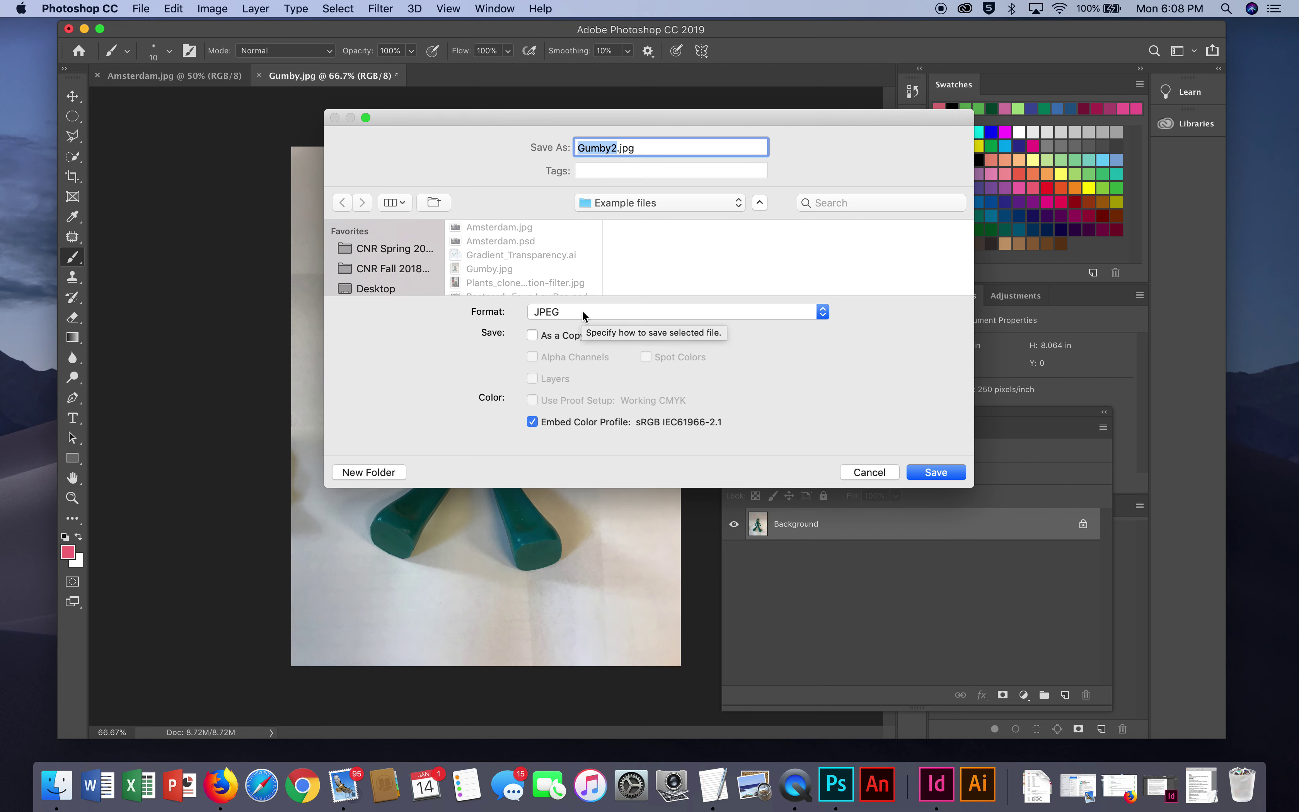
Choose the Photoshop format and save the file as Gumby2.psd in the Example files folder.
left_click(583, 312)
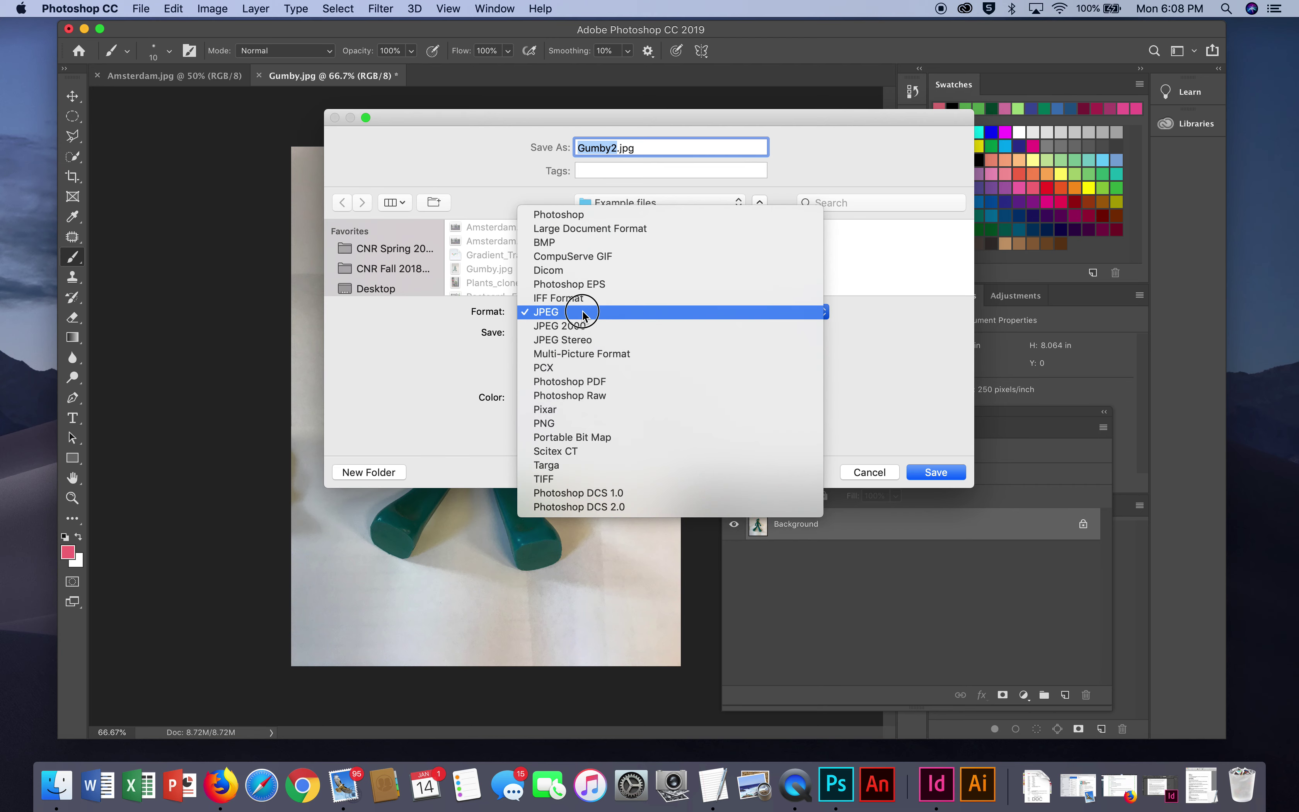
left_click(579, 214)
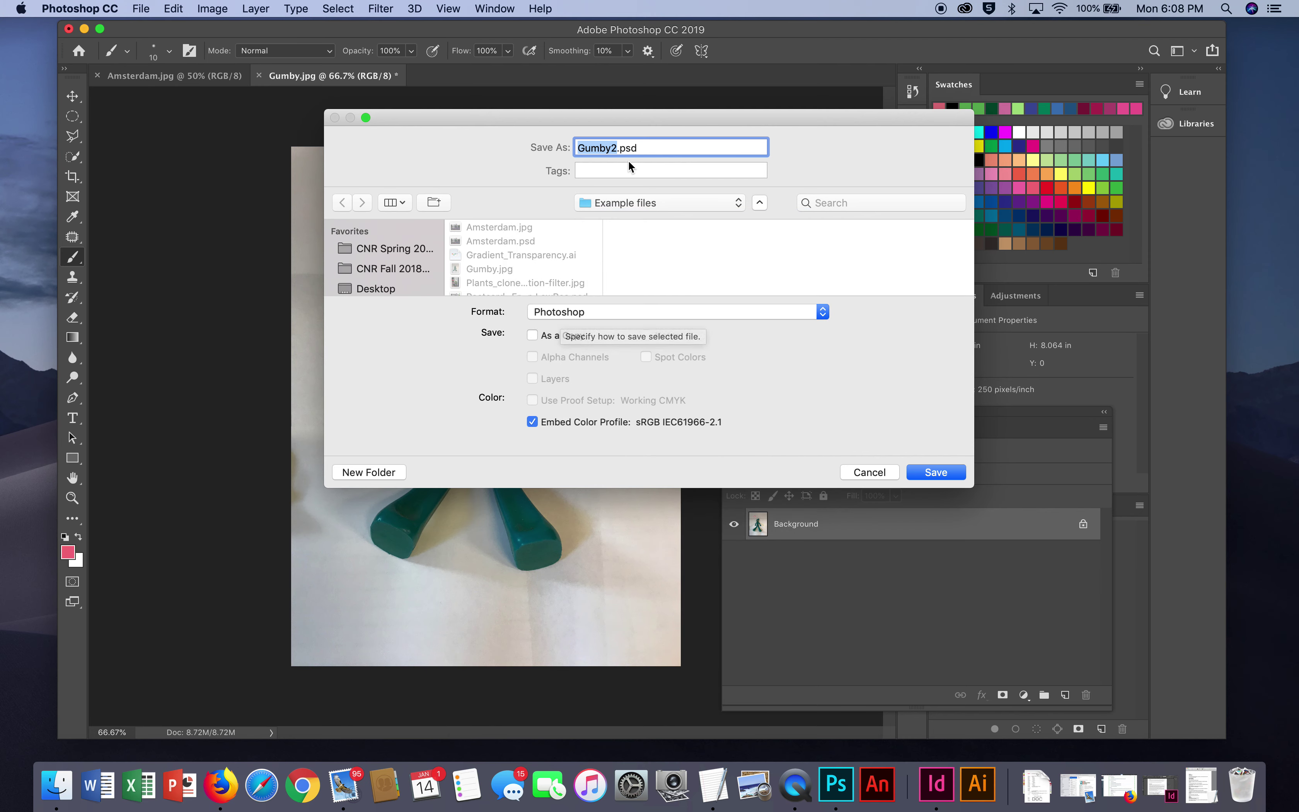
left_click(637, 149)
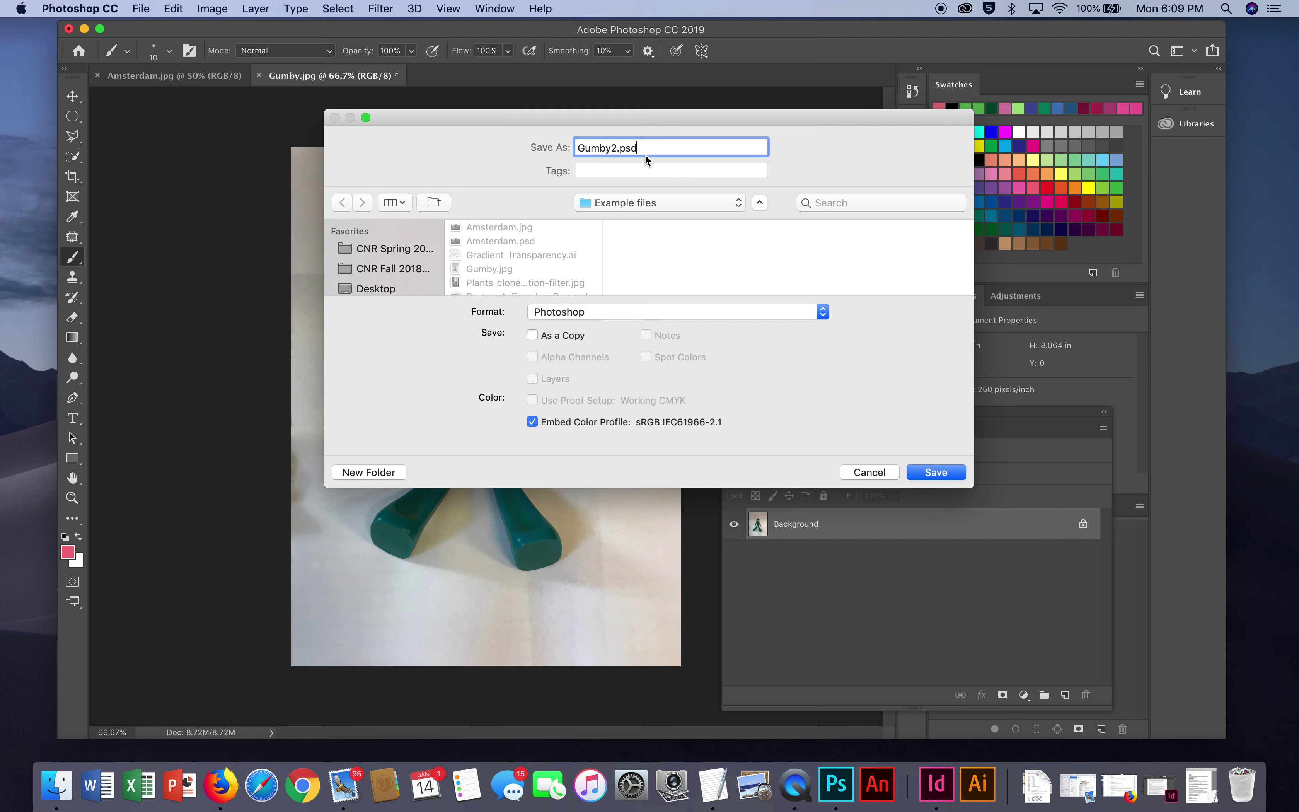
left_click(598, 317)
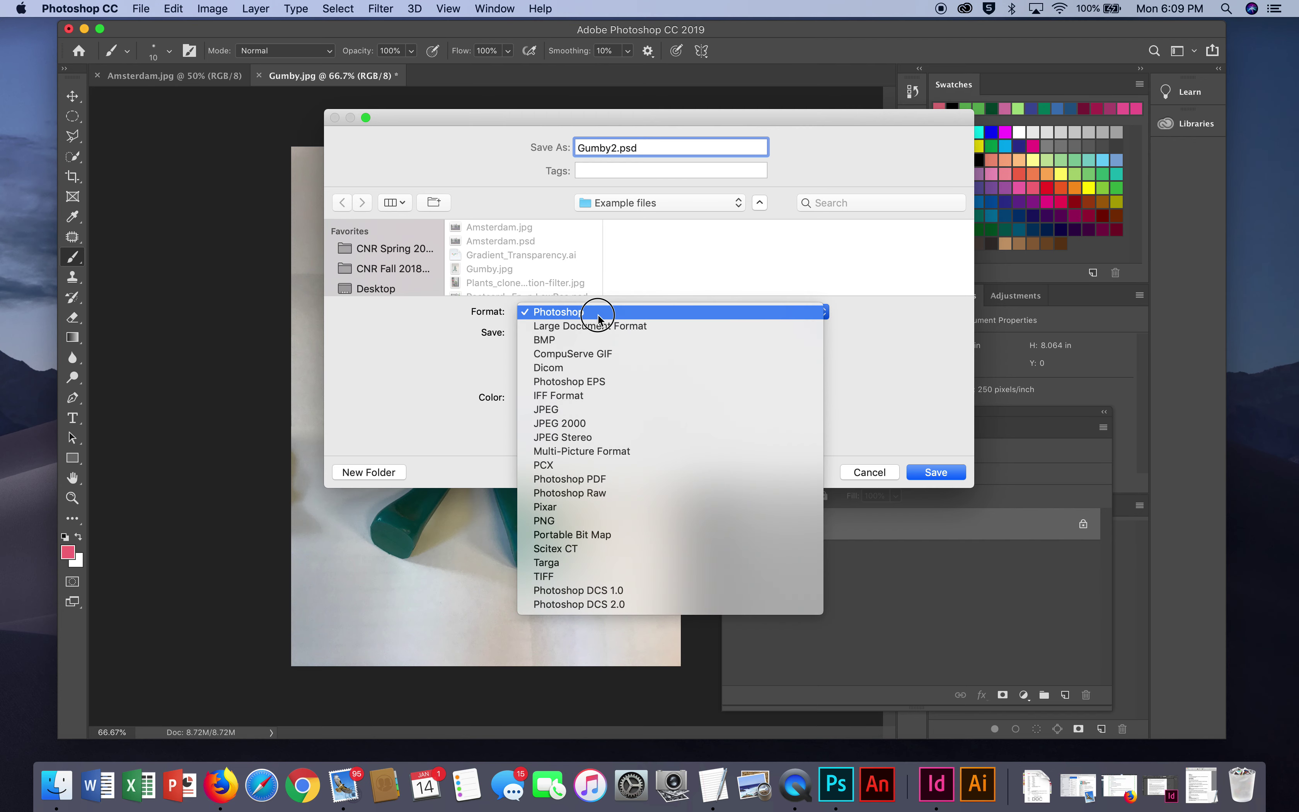
left_click(598, 312)
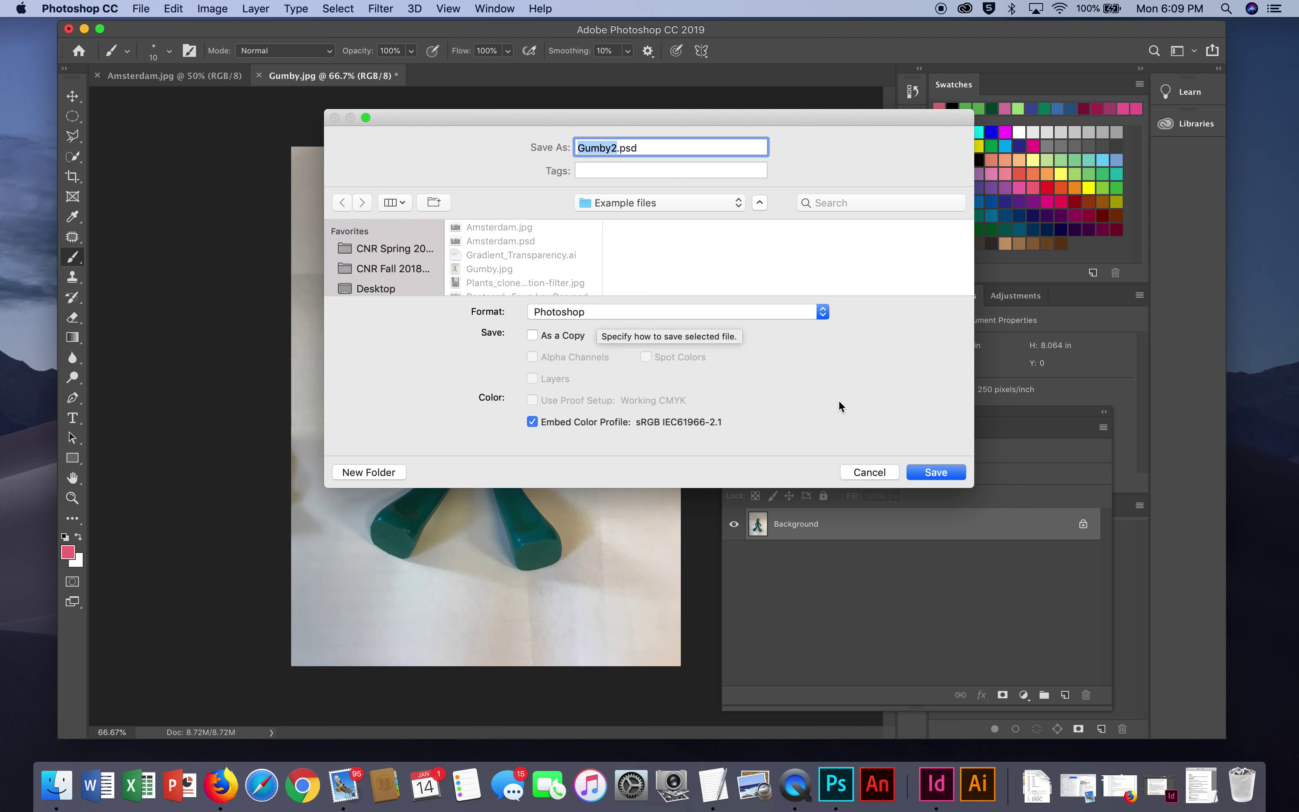
left_click(936, 472)
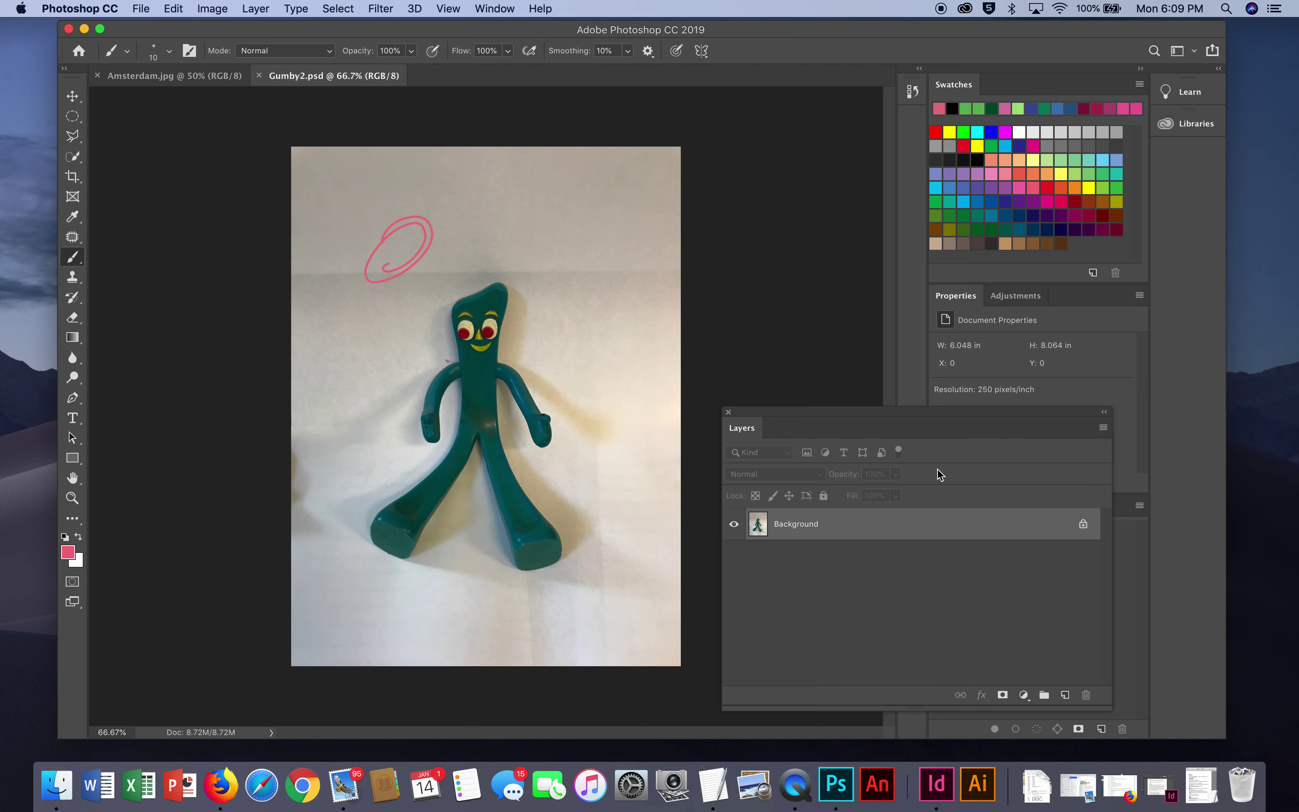